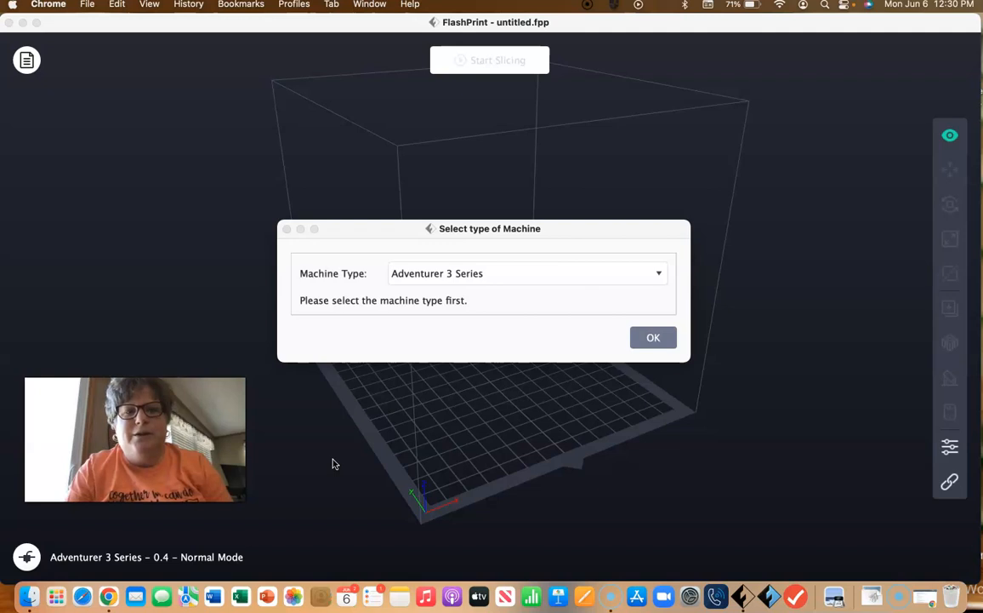
Step: Choose Adventurer 3 Series as the machine type and dismiss the promotional message
click(514, 272)
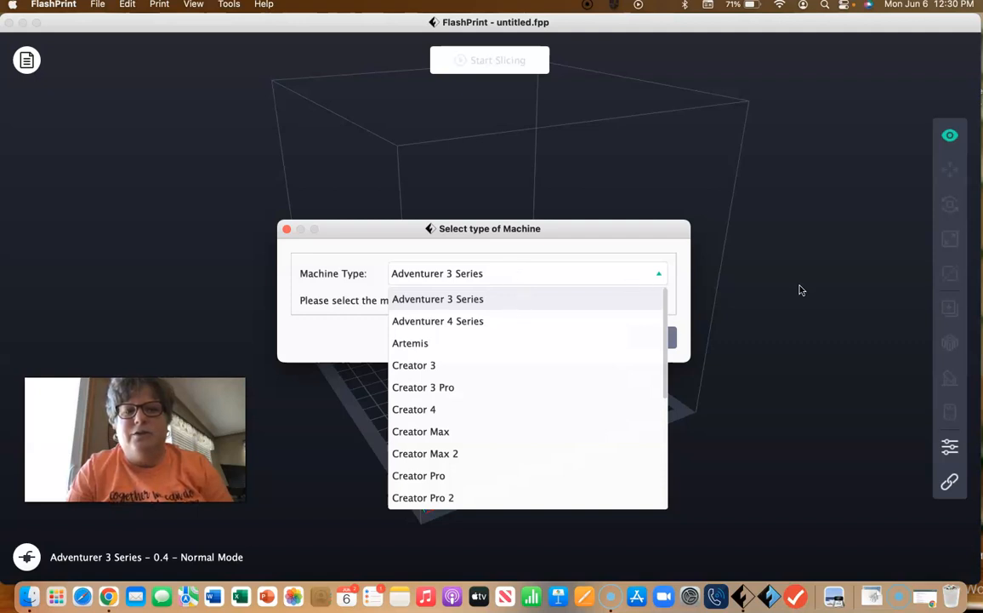
click(631, 303)
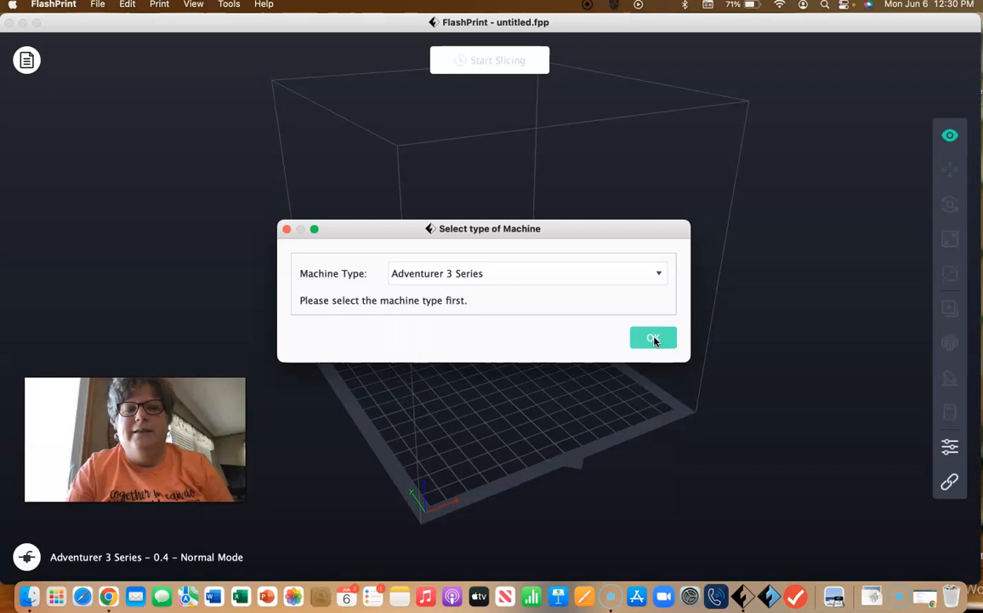
click(653, 338)
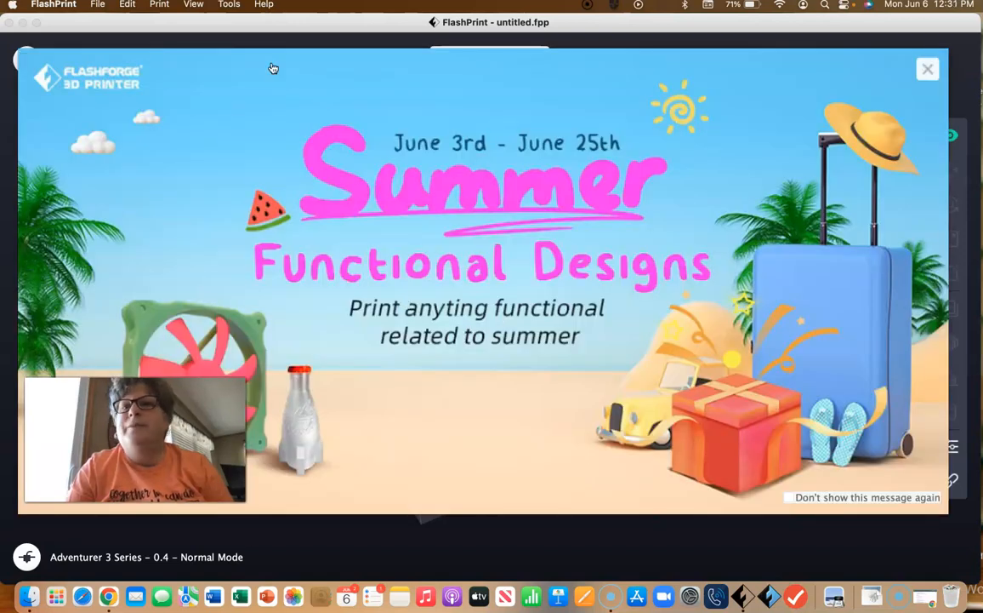
click(927, 69)
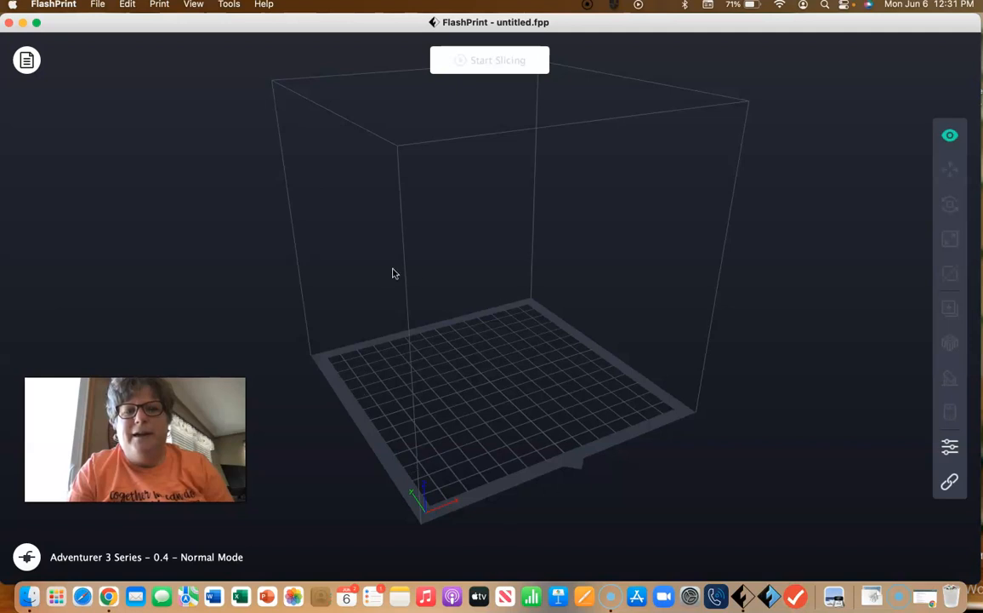
Step: Load Robot_Maker_Faire_65pc.stl from the Downloads folder, allowing access to that folder, and repair the model
click(28, 64)
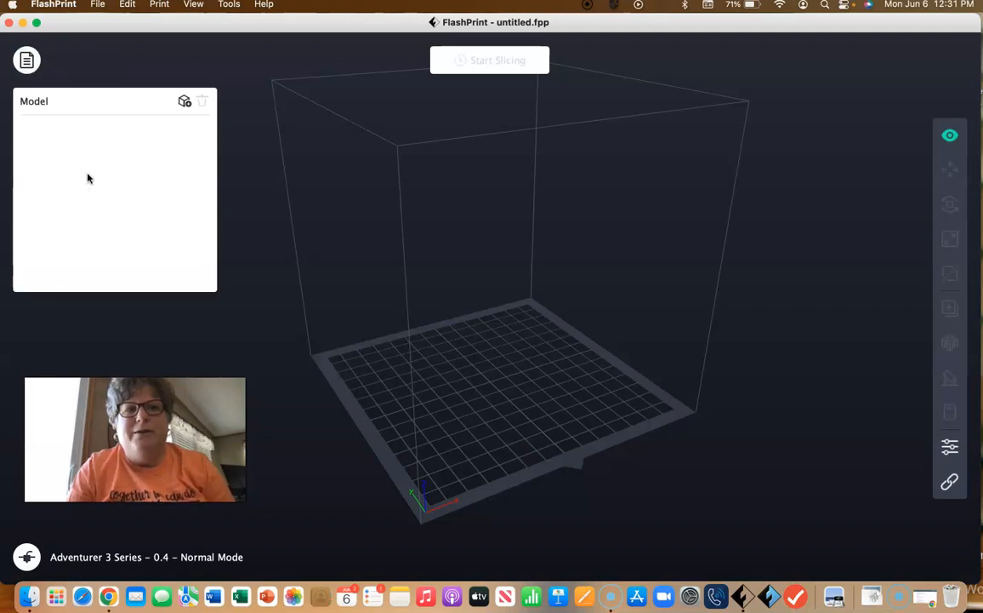
click(186, 105)
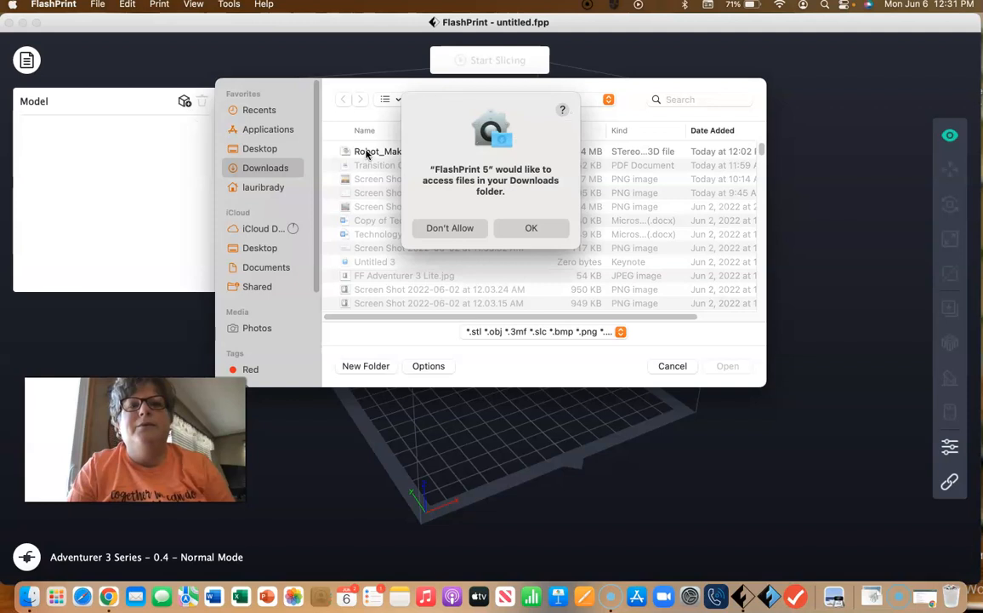
click(528, 229)
click(455, 151)
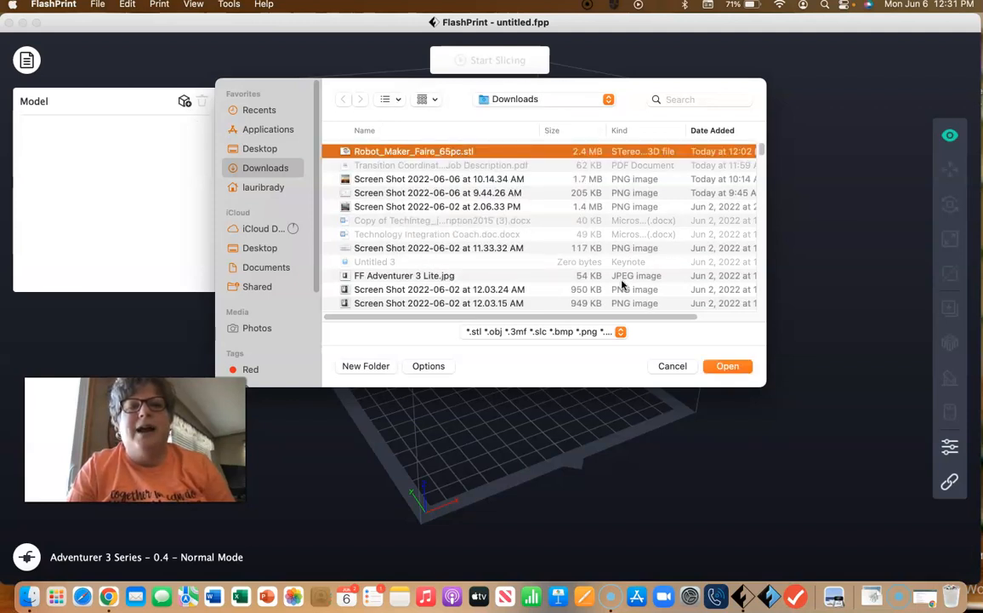
click(725, 367)
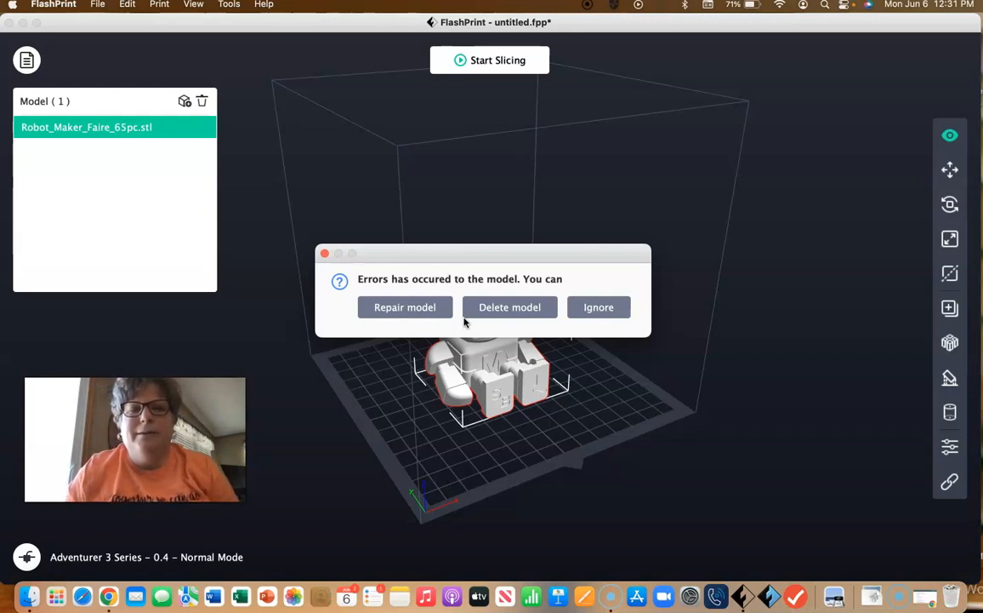
click(418, 306)
click(544, 306)
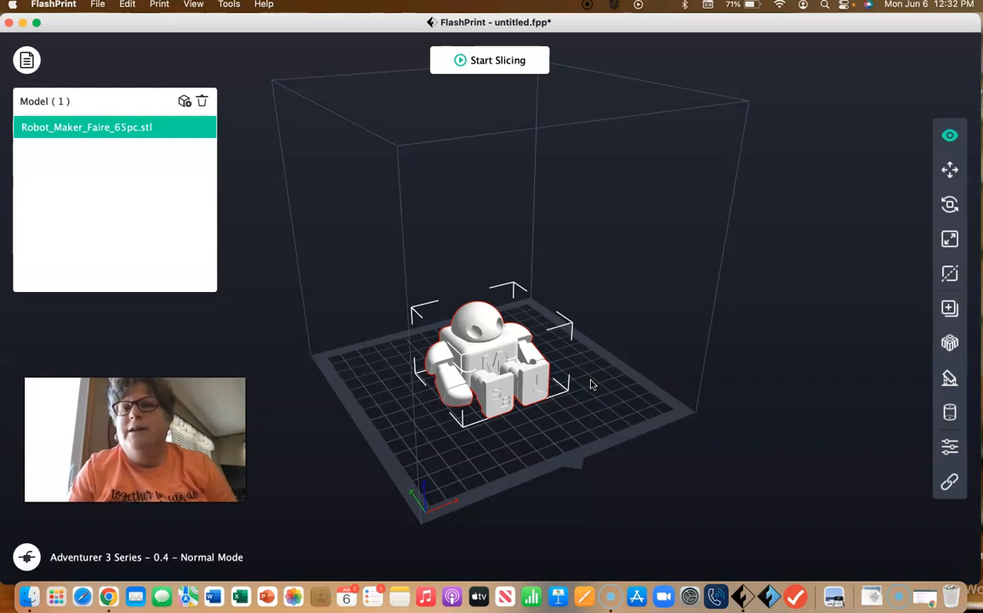
Step: Move the robot to about Z 31 mm and Y -21 mm, and return it to the platform's center
drag(375, 386, 398, 425)
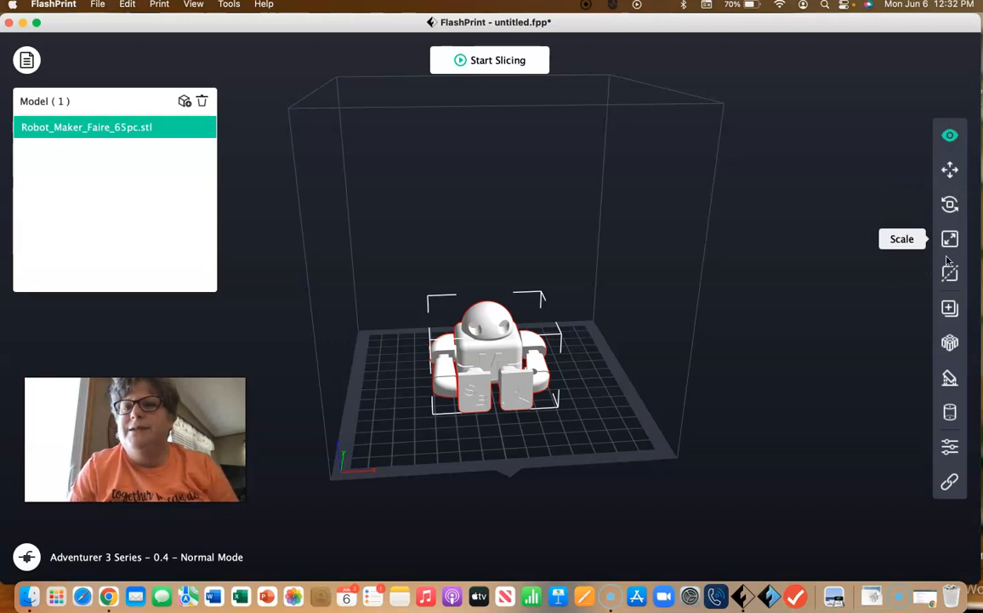
click(950, 169)
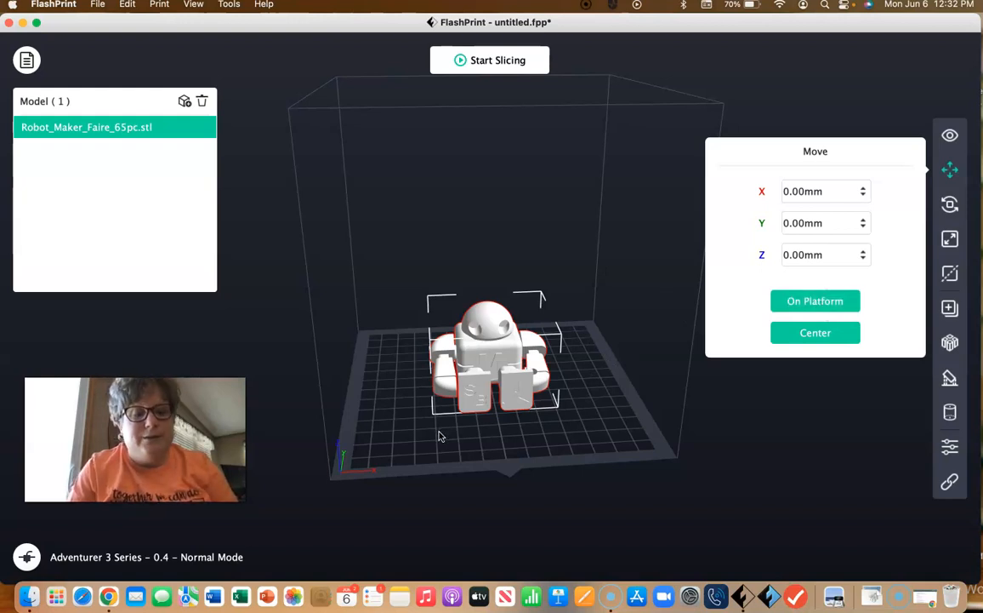
shift+drag(449, 402, 465, 376)
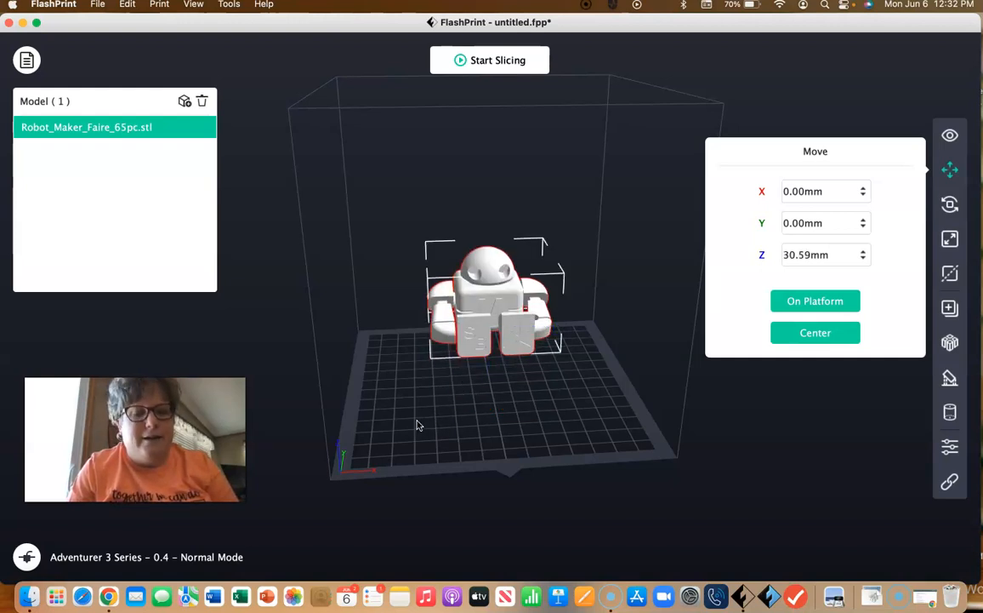
drag(417, 425, 417, 455)
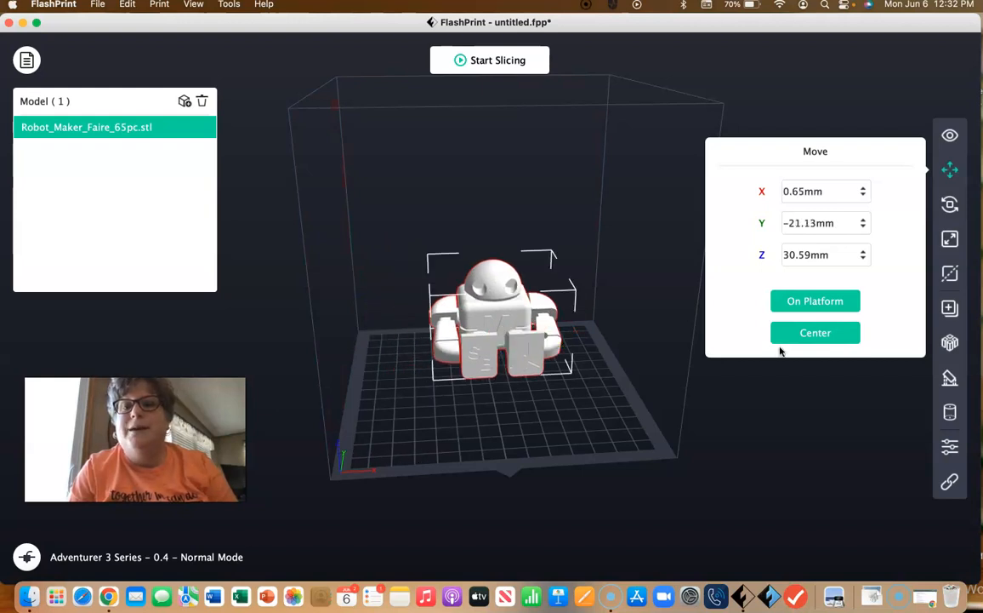
click(821, 308)
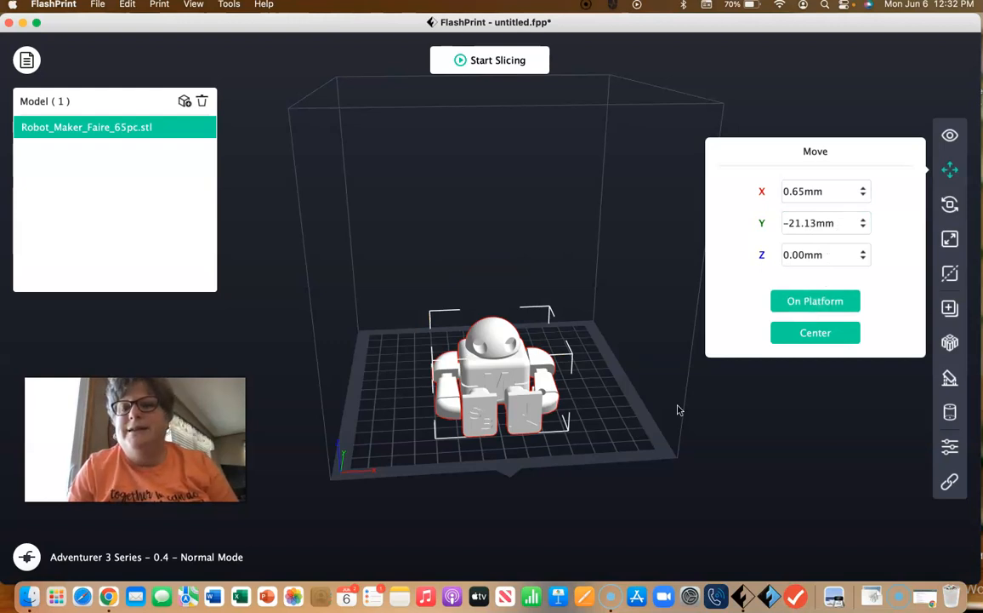
click(794, 334)
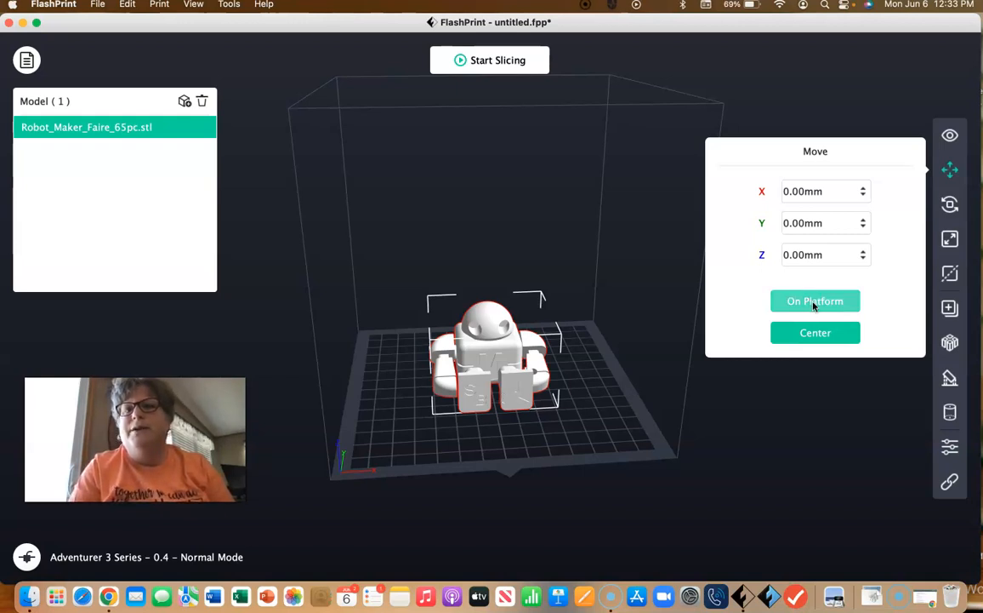
Step: Rotate the robot a full turn about the X axis in 90° increments
click(950, 205)
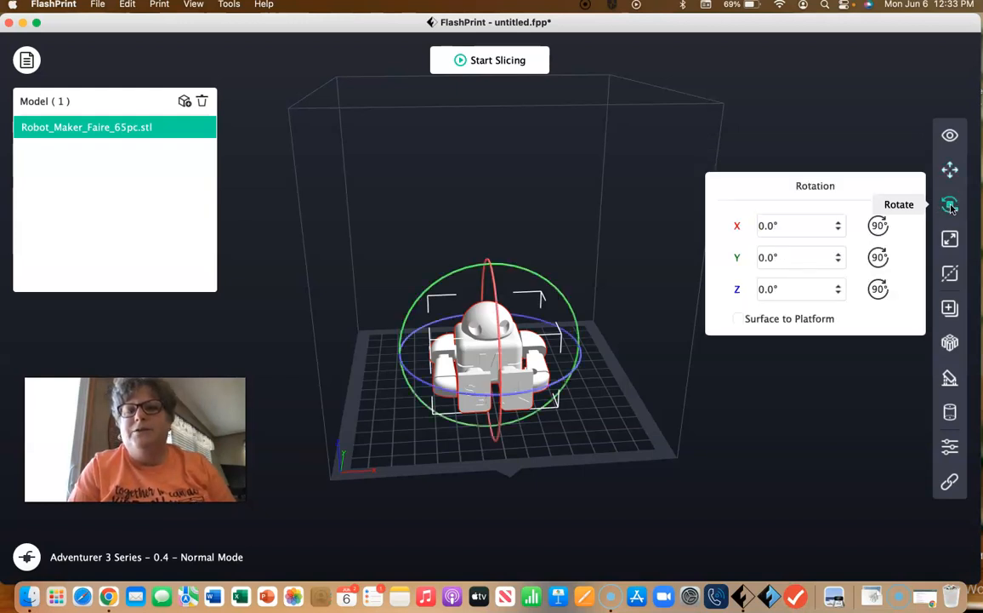
click(880, 225)
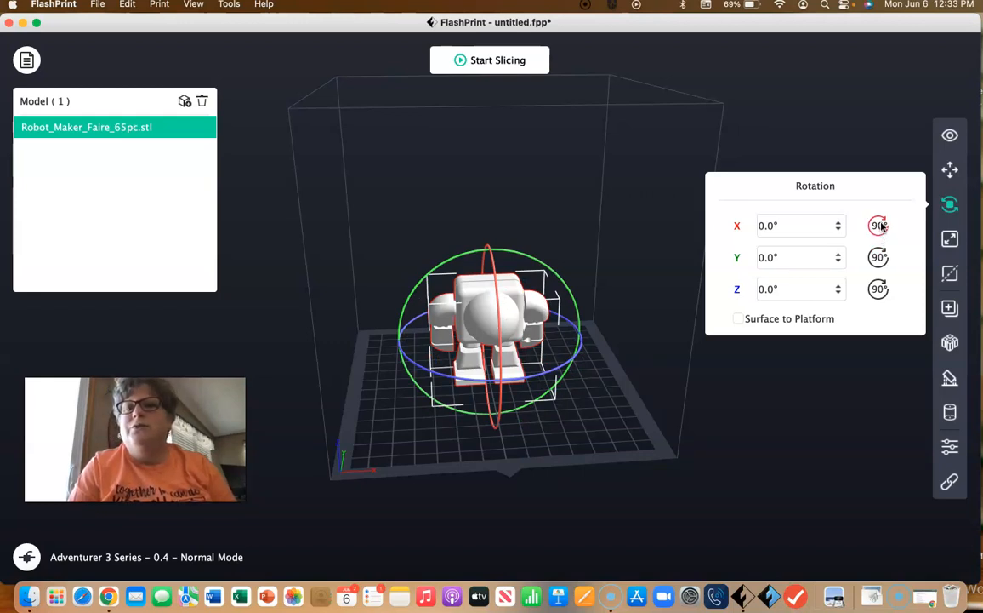
click(879, 226)
click(879, 225)
click(878, 225)
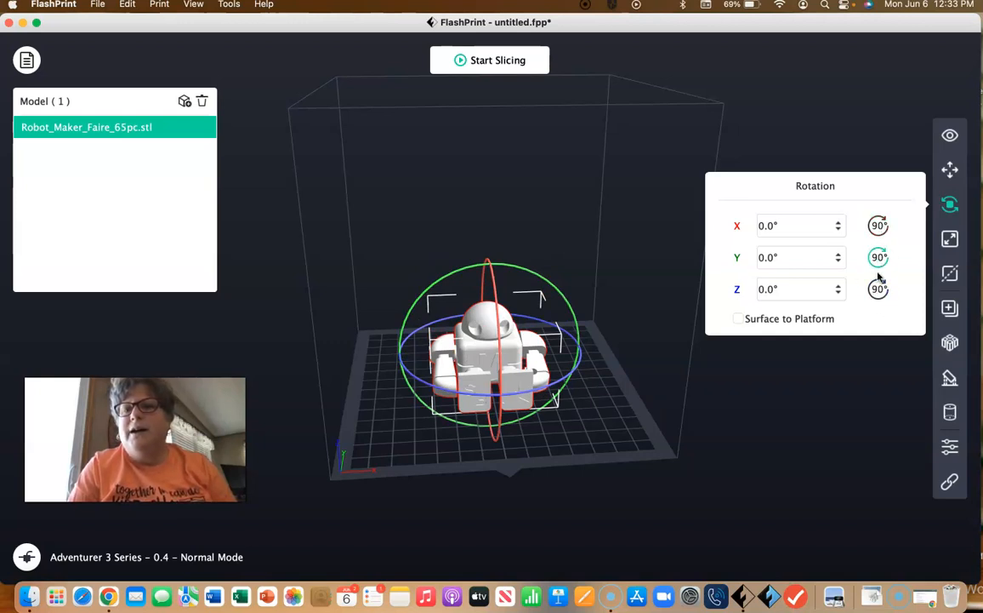
click(813, 288)
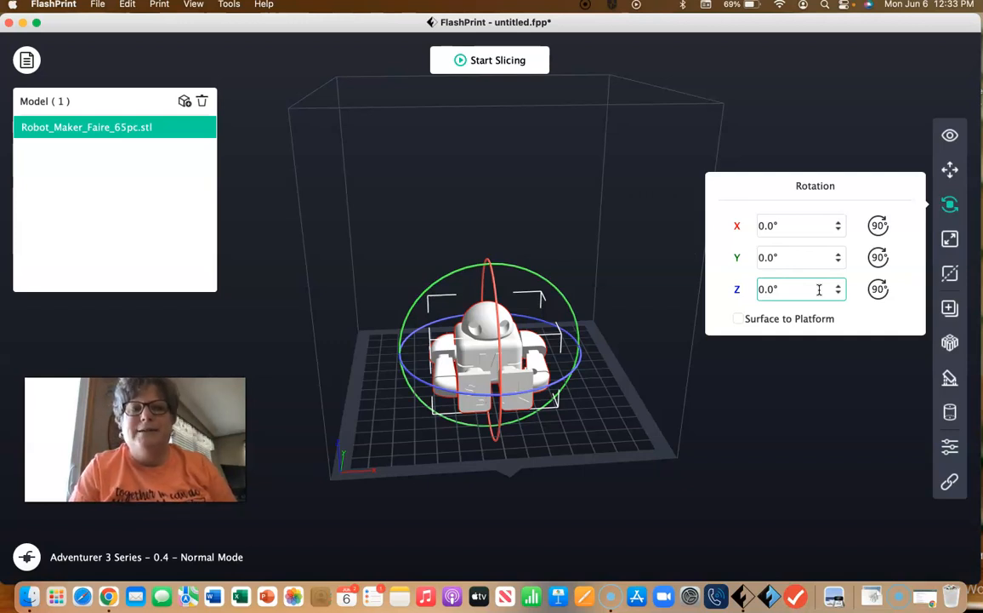
Step: Scale the robot uniformly to 75%
click(952, 239)
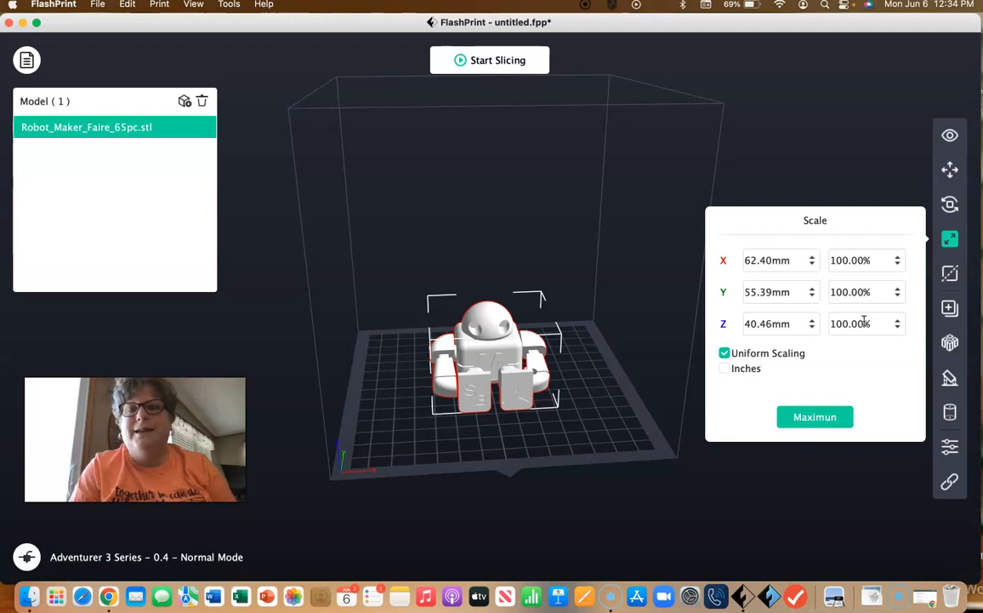
double_click(861, 260)
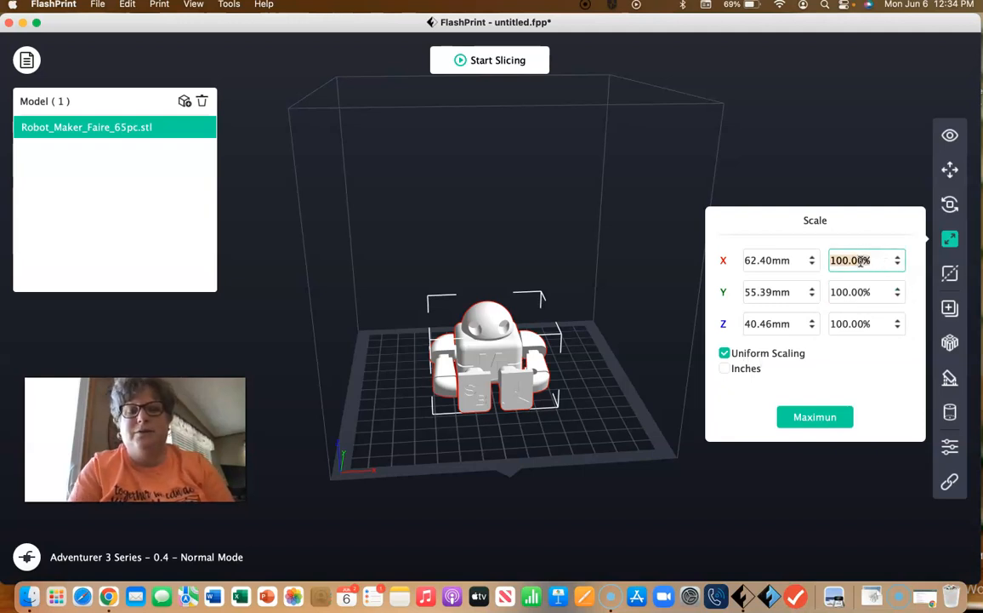
text(75)
click(875, 369)
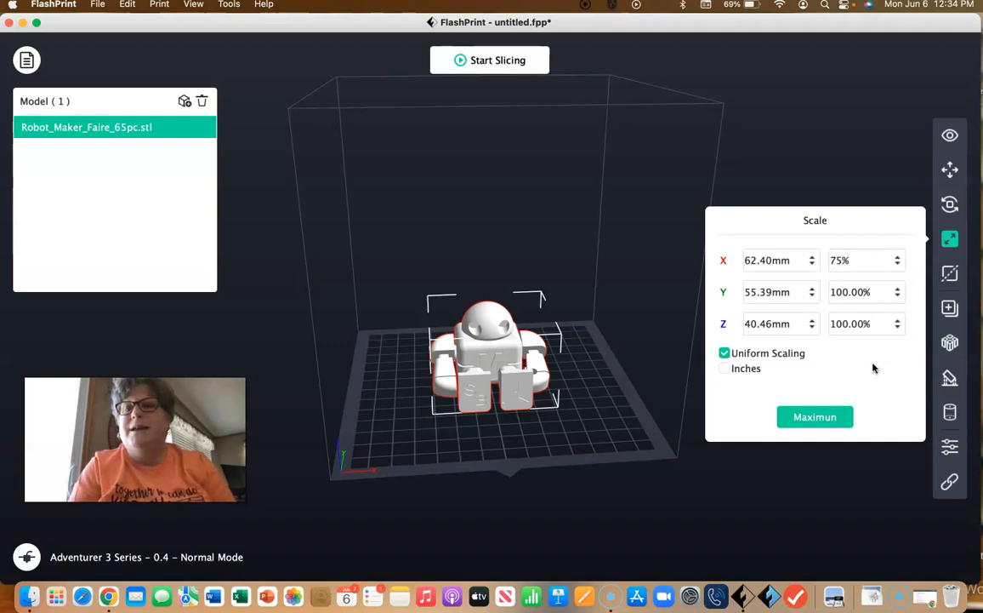
click(887, 295)
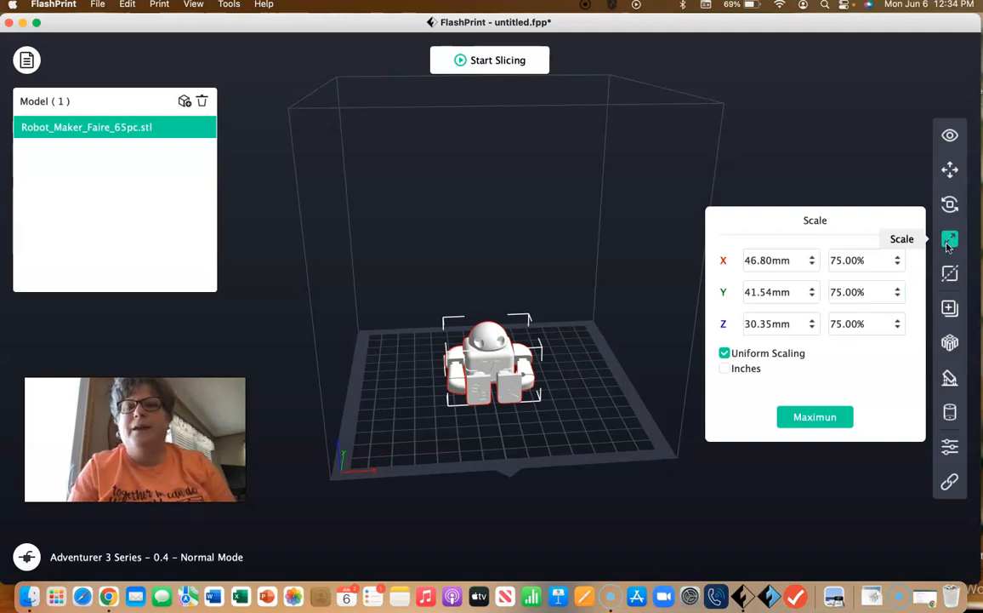
Step: Duplicate the robot with a duplicate count of 3
click(950, 274)
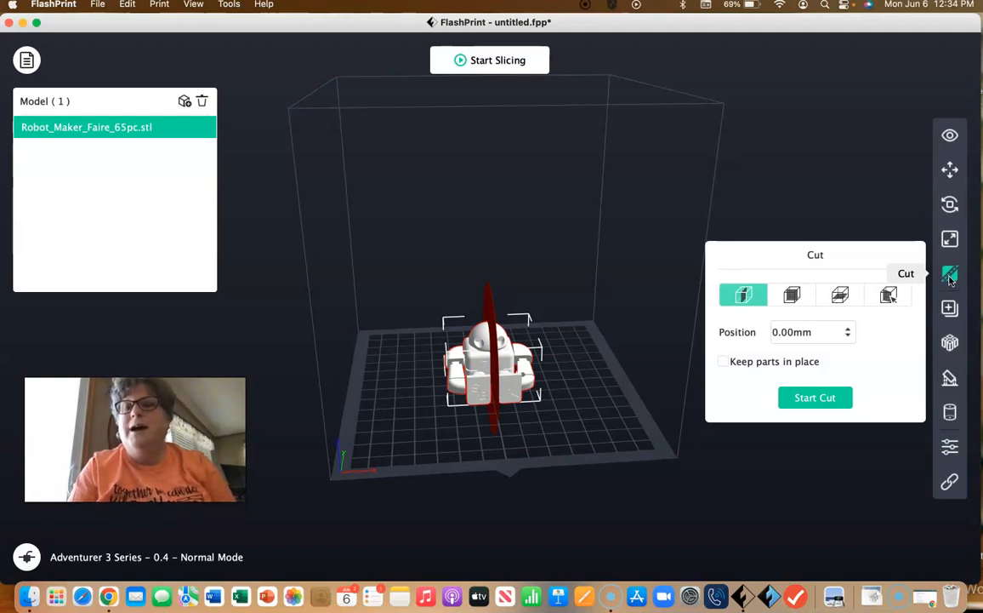
click(952, 310)
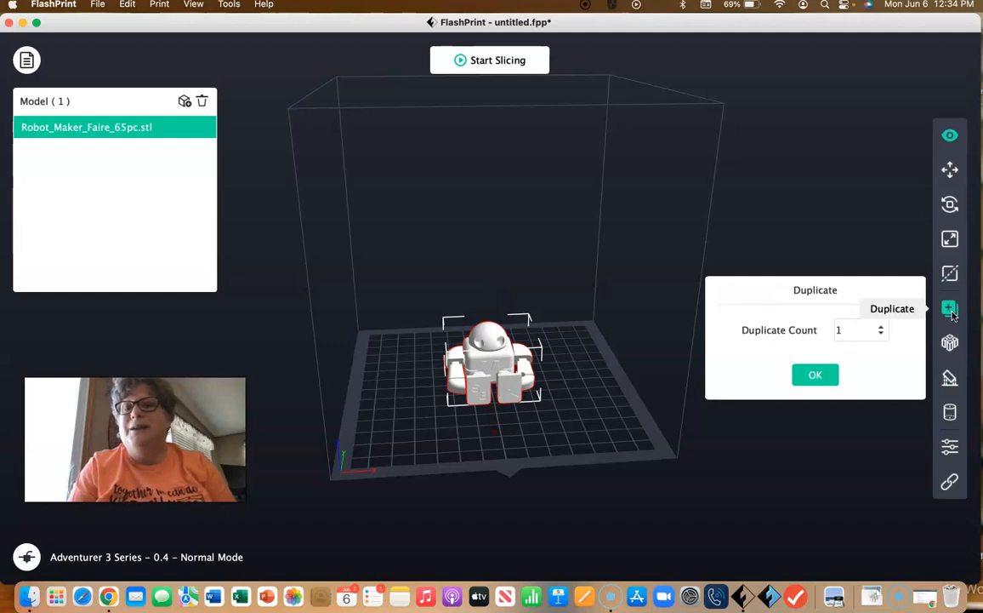
click(882, 330)
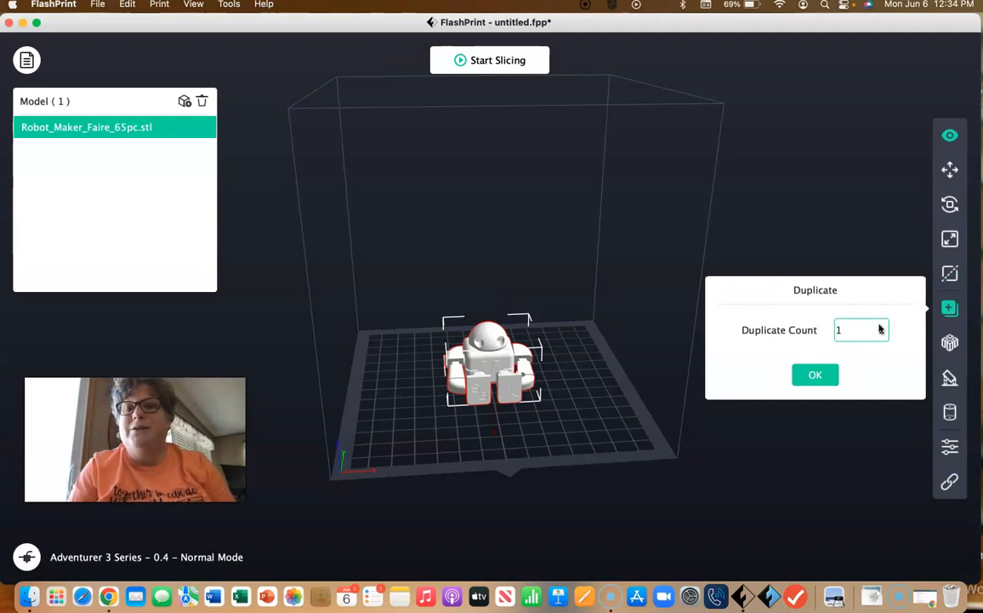
click(882, 331)
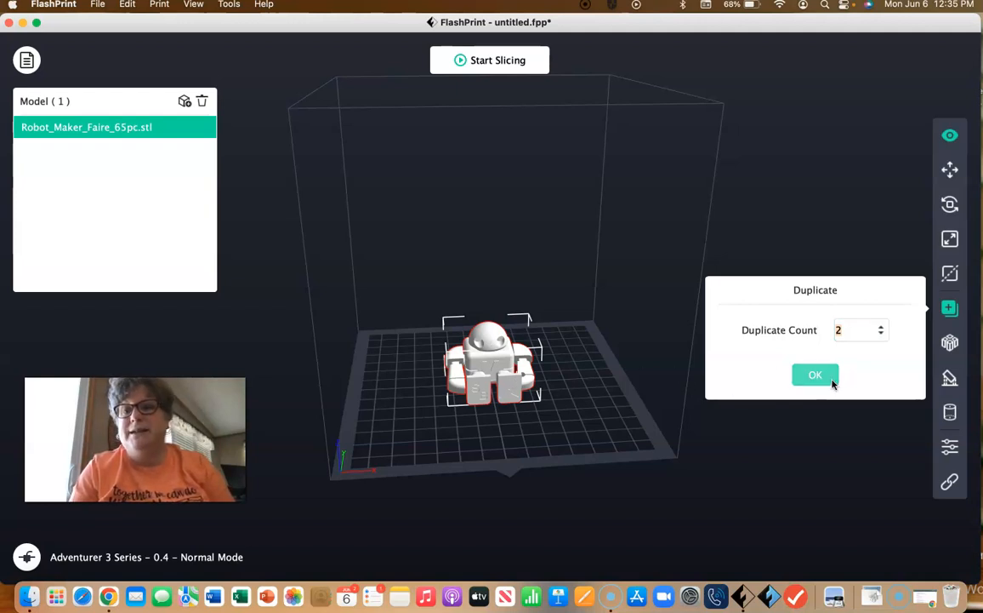
click(882, 326)
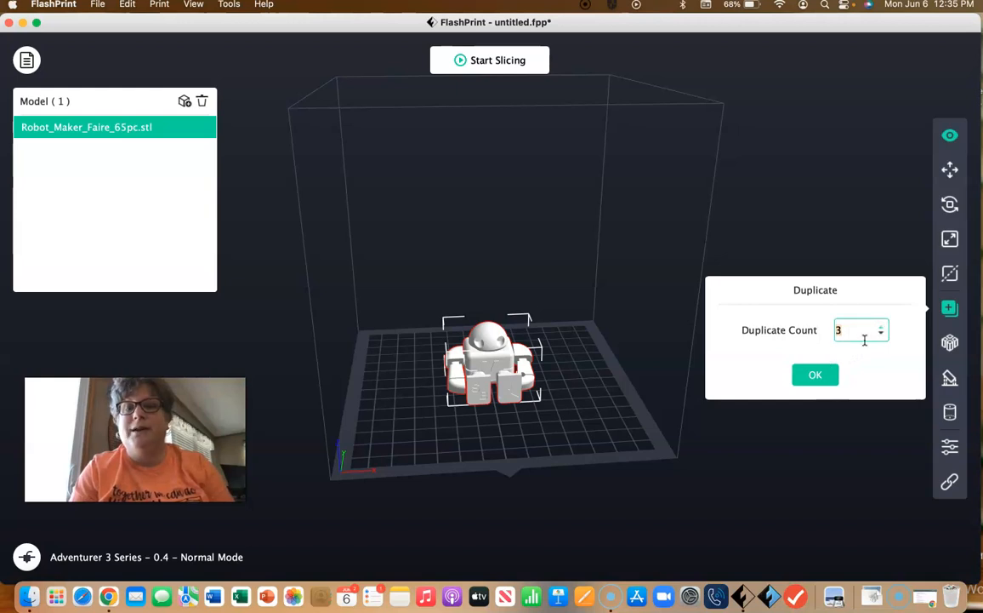
click(815, 375)
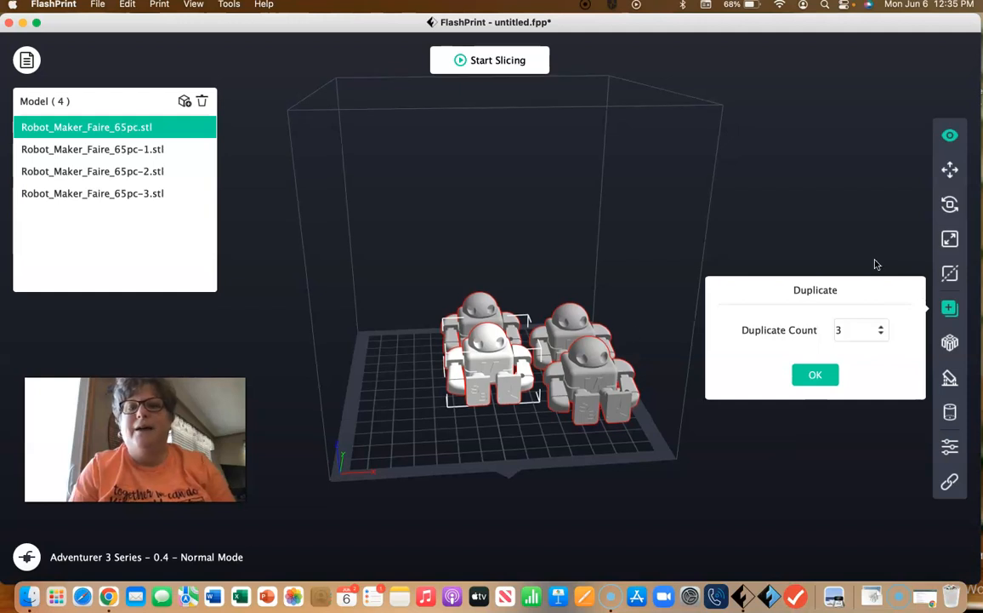
Step: Delete the three duplicated robots, keeping only the original Robot_Maker_Faire_65pc.stl
click(594, 374)
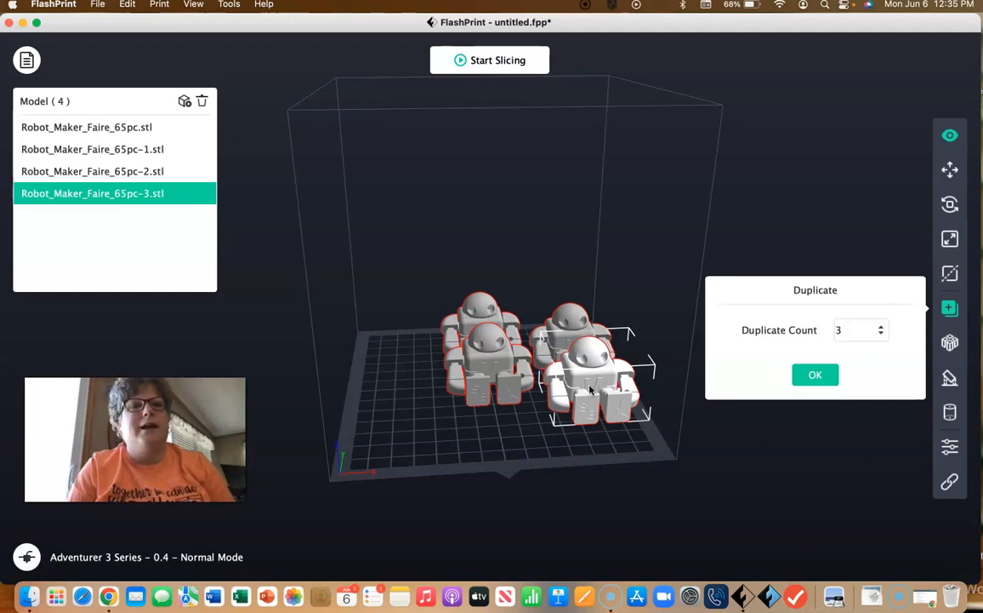
click(203, 101)
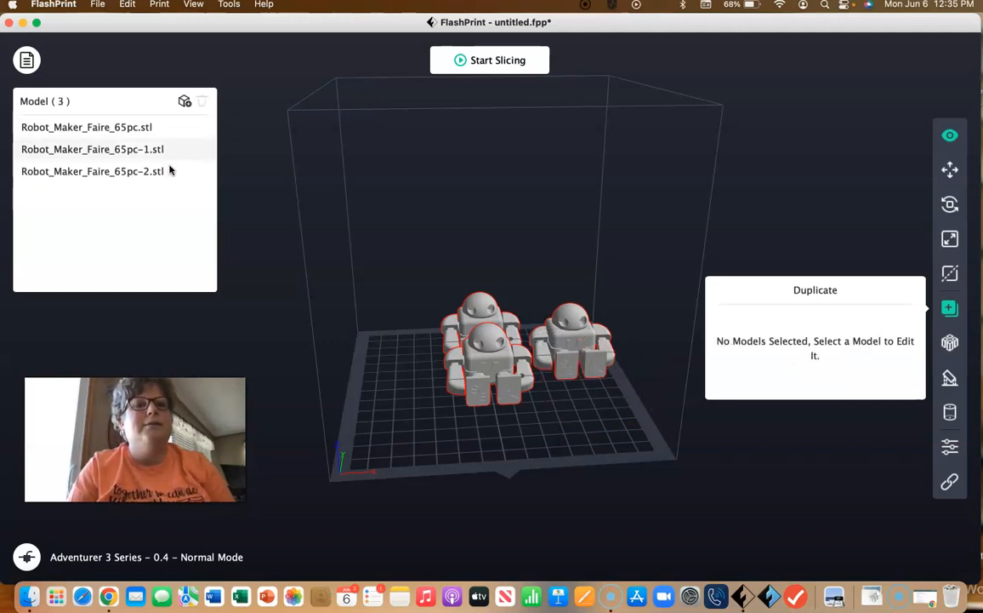
click(171, 171)
click(203, 102)
click(170, 149)
click(202, 103)
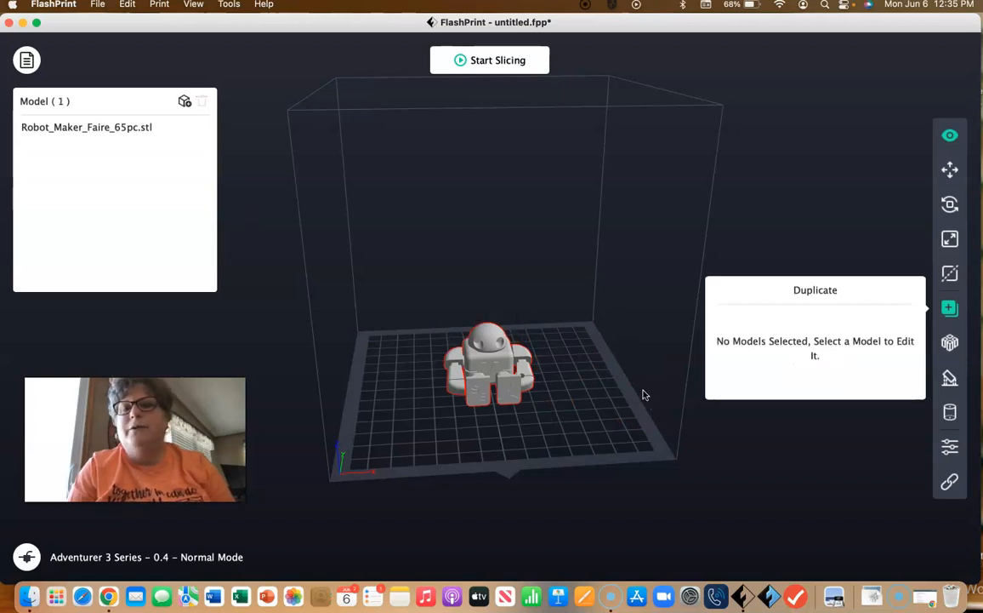
Step: Generate automatic line-type supports on the robot with a 55° overhang threshold and 1.5 mm pillars, and clear them
click(494, 358)
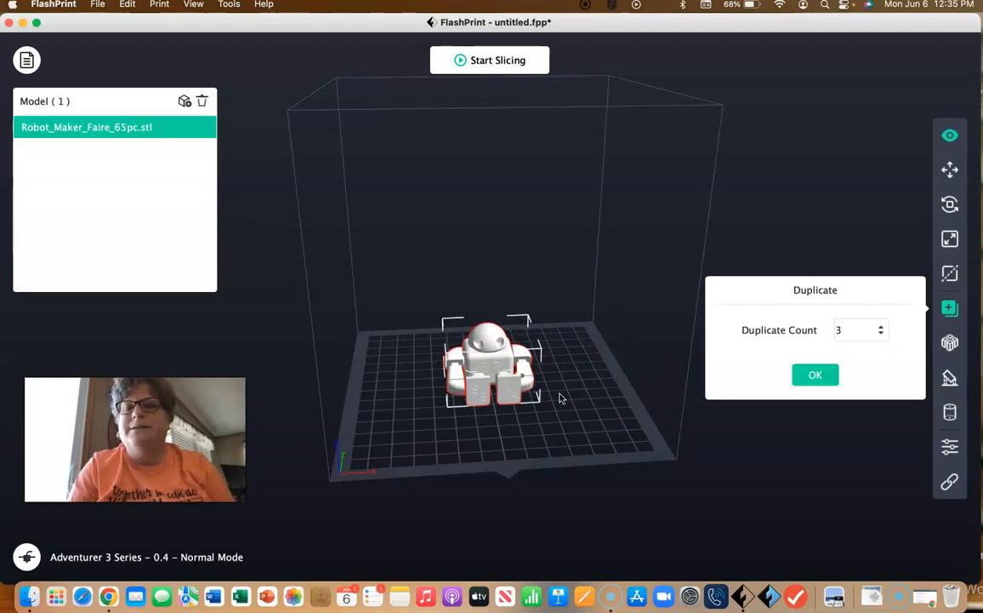
click(949, 344)
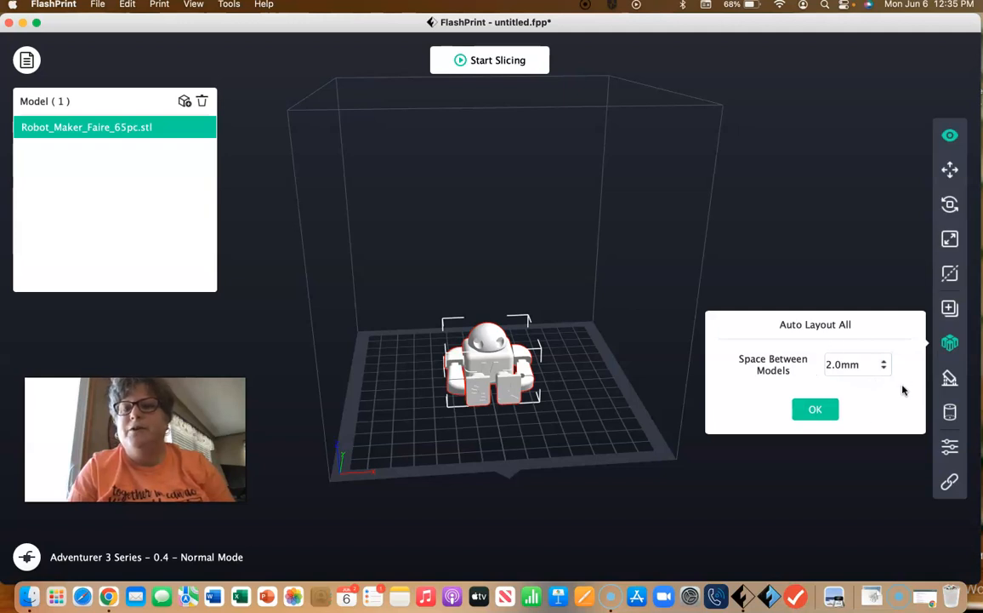
click(950, 379)
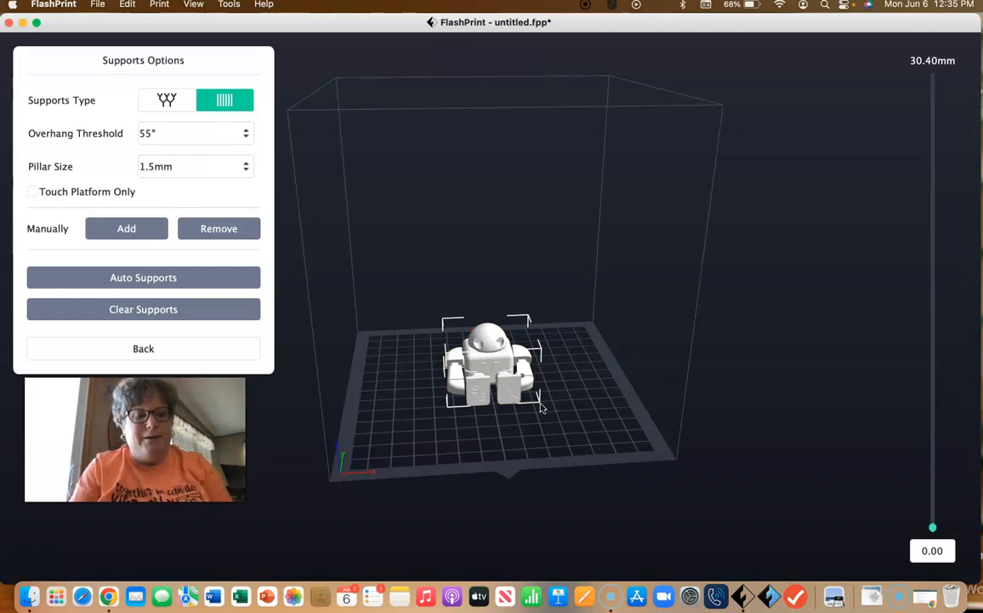
drag(541, 408, 593, 389)
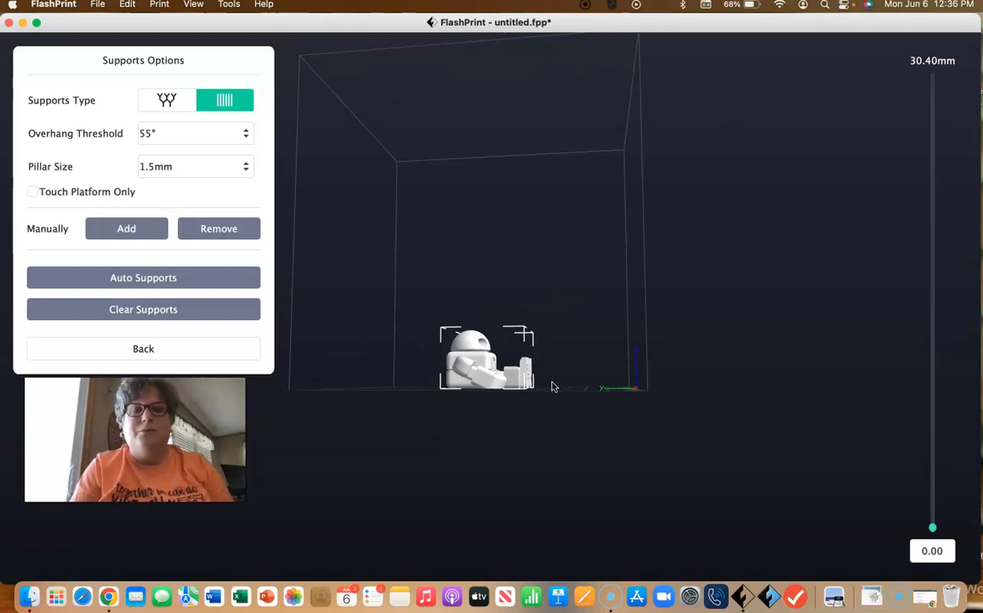
drag(581, 376, 510, 395)
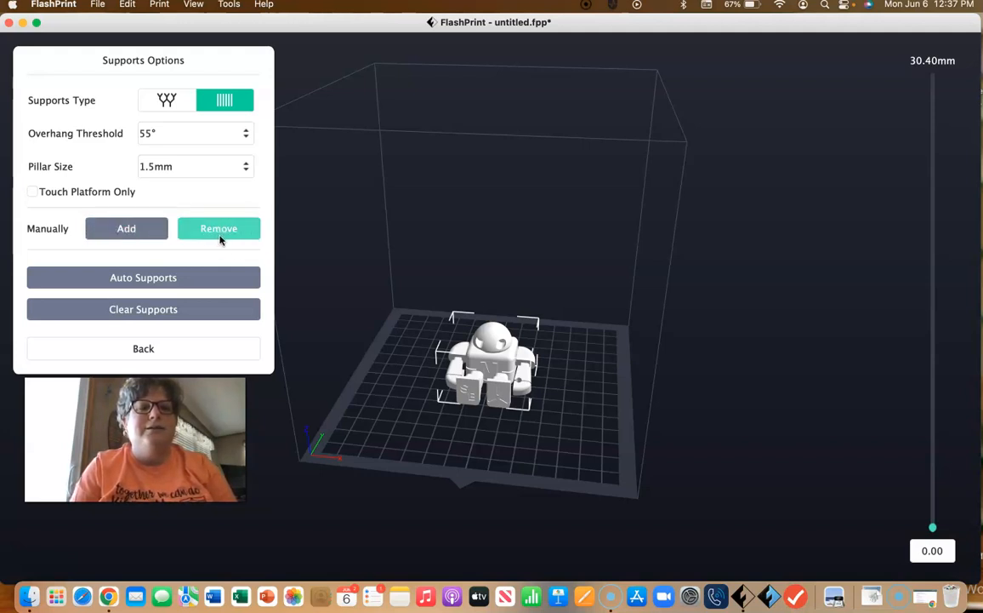
click(173, 280)
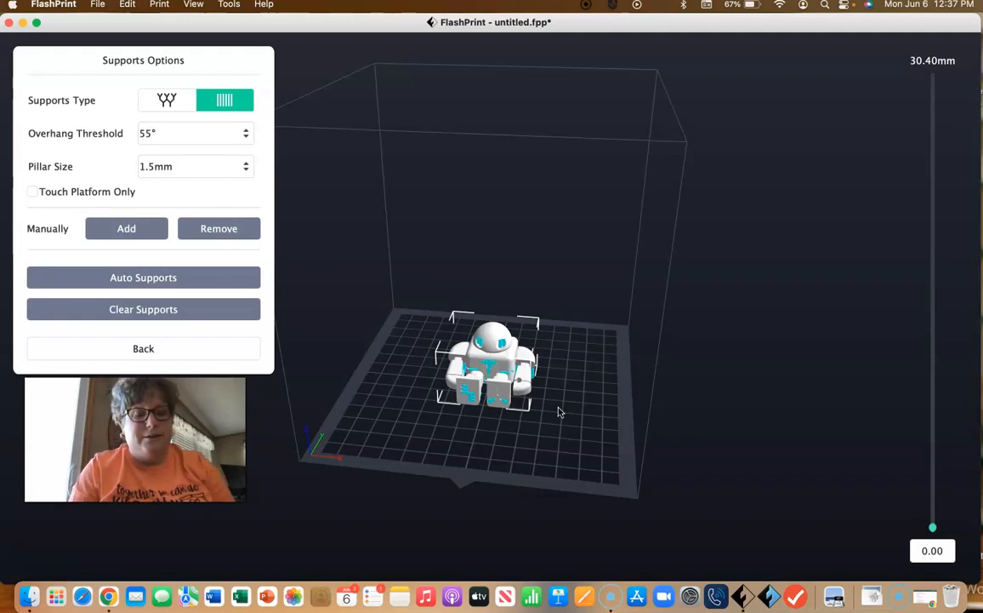
drag(560, 412, 320, 411)
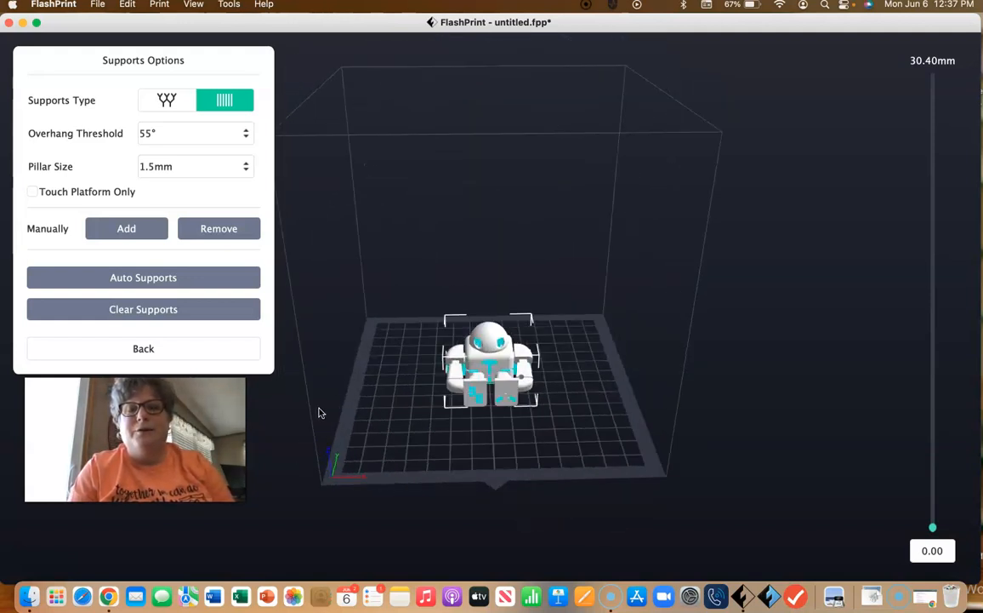
click(166, 311)
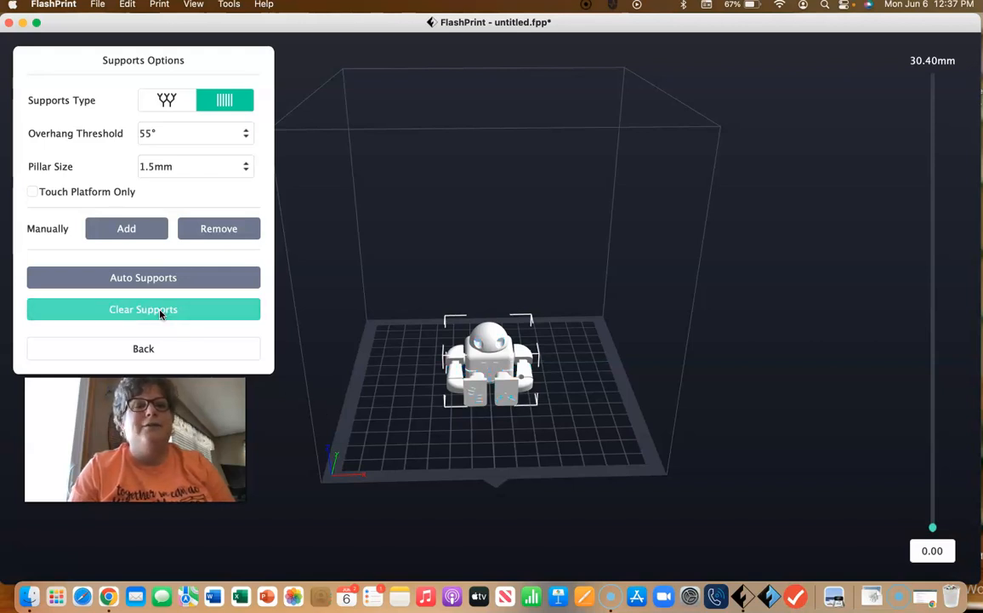
Step: Generate automatic supports on the robot with Touch Platform Only enabled, and clear them before leaving the supports editor
click(32, 192)
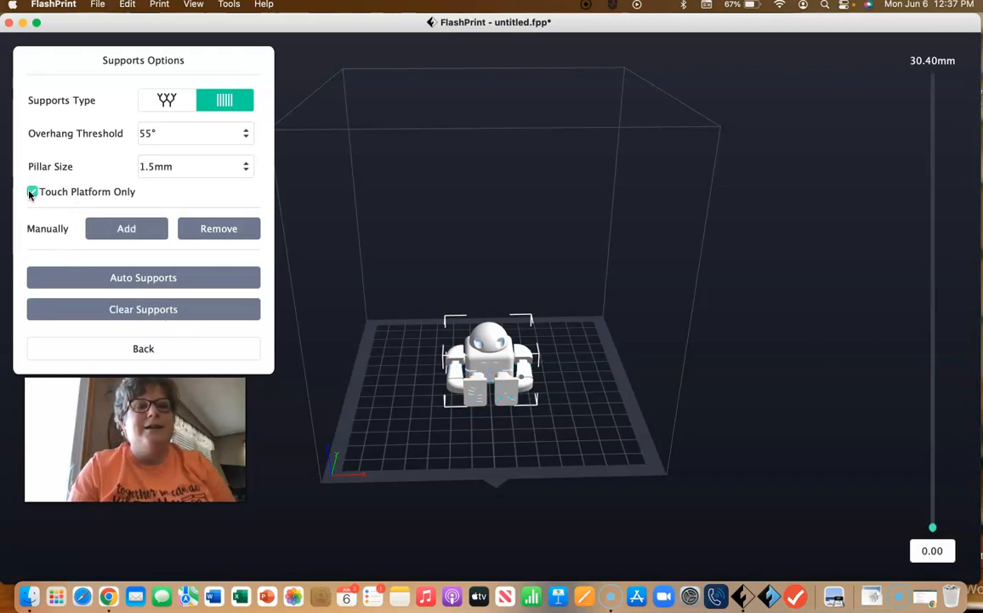
click(168, 278)
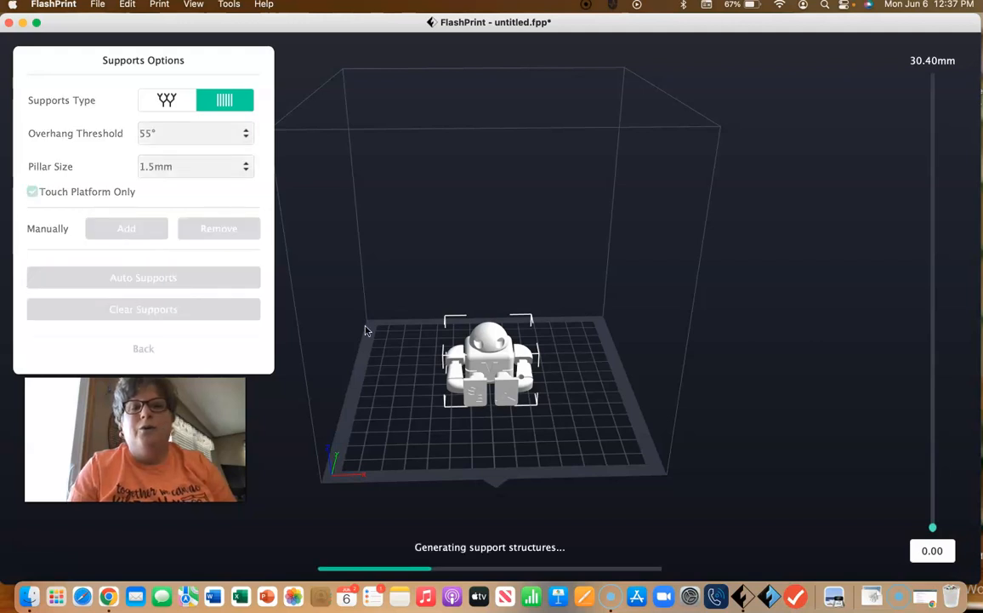
mouse_move(396, 340)
mouse_down()
mouse_move(467, 348)
mouse_move(461, 376)
mouse_move(447, 340)
mouse_move(470, 381)
mouse_move(450, 369)
mouse_move(423, 378)
mouse_move(381, 342)
mouse_up()
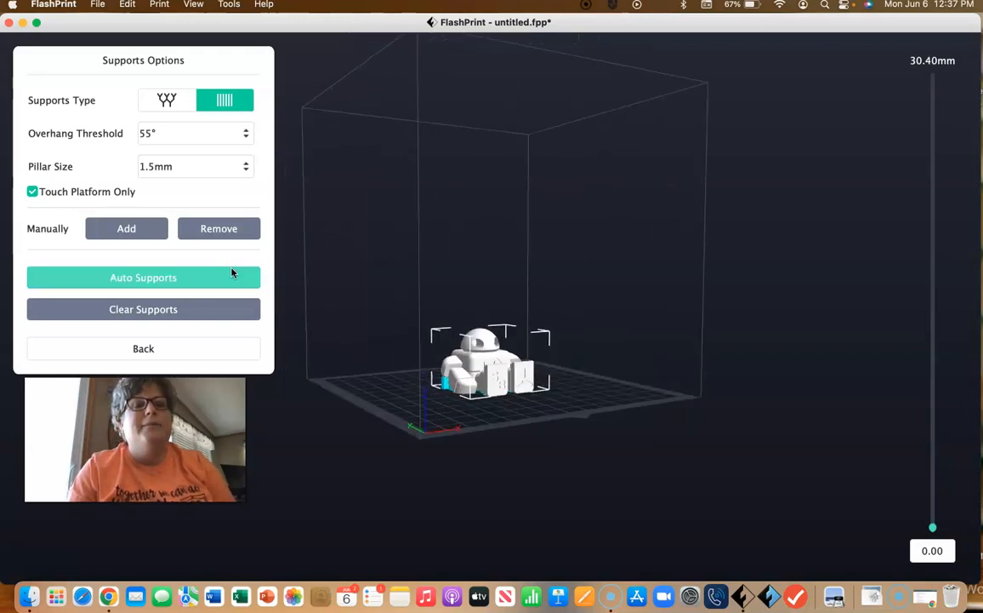
click(196, 310)
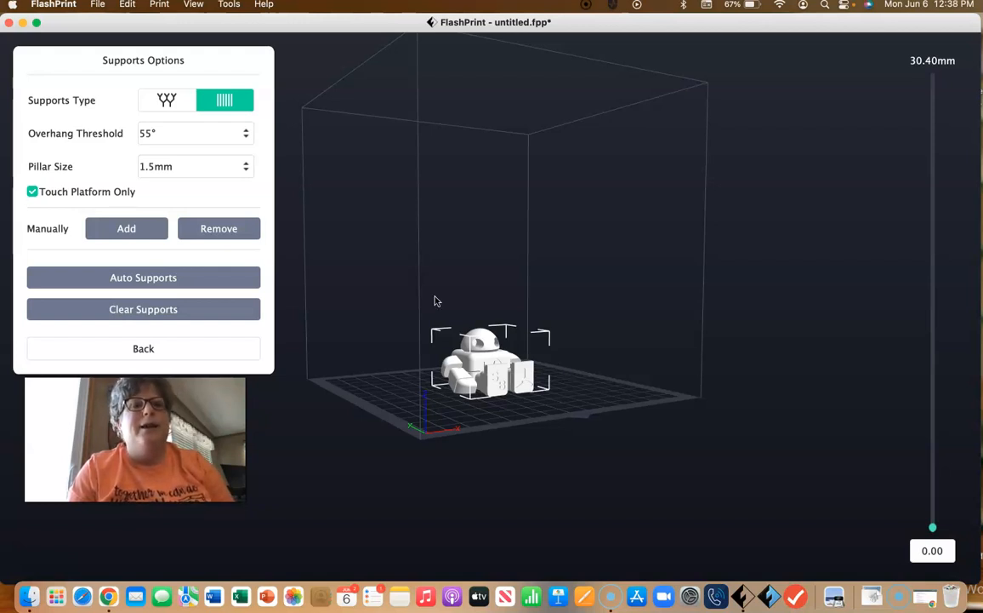
click(184, 348)
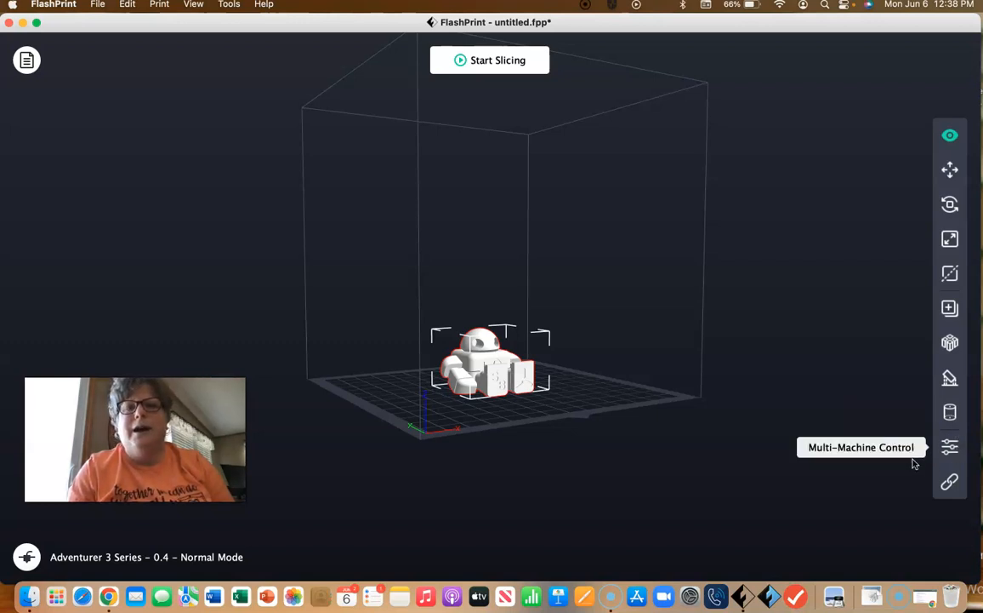
Step: Review the automatic scan and IP address options for connecting a machine, without connecting one
click(950, 482)
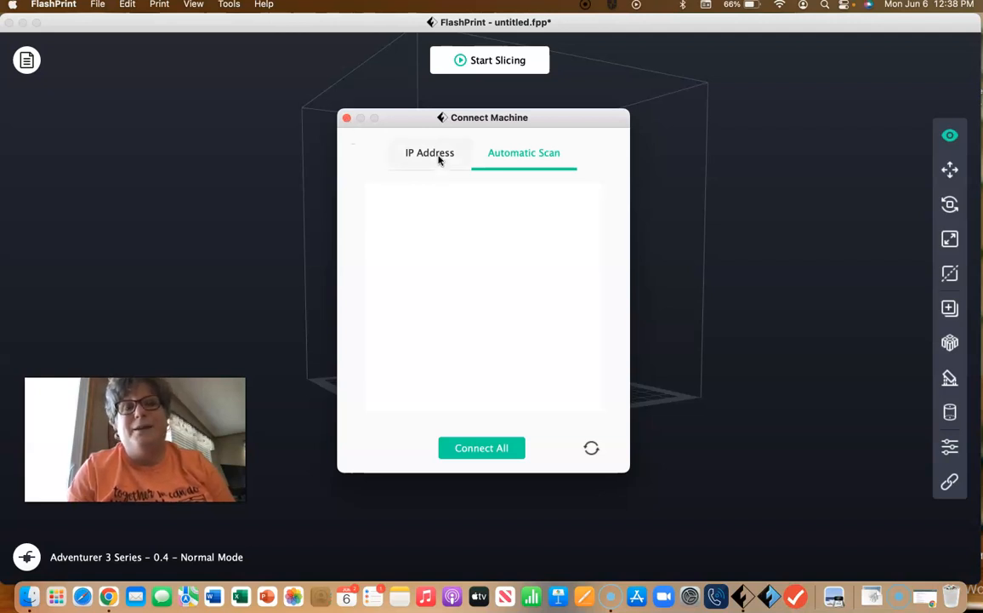
click(407, 158)
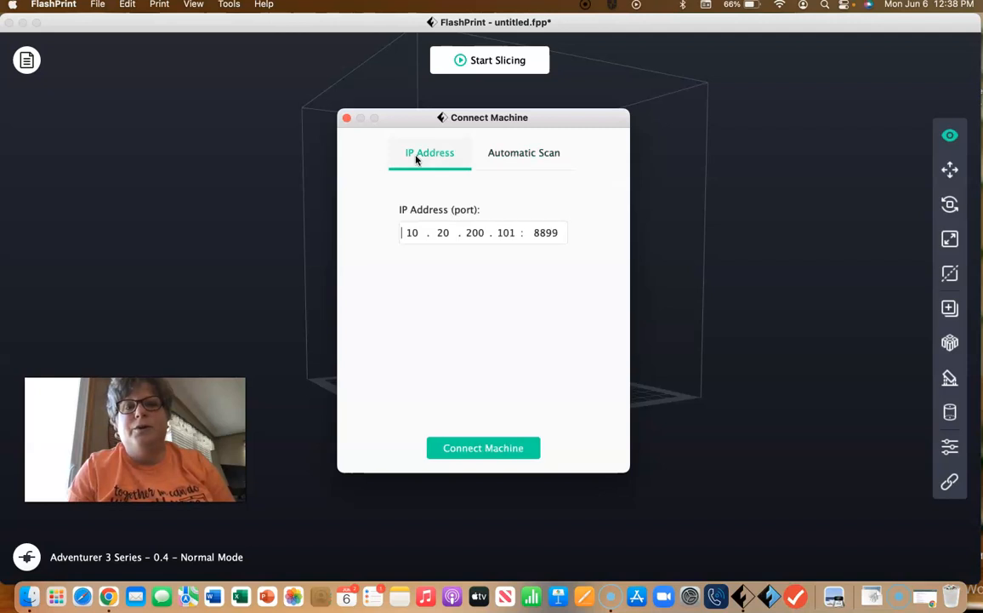
click(346, 118)
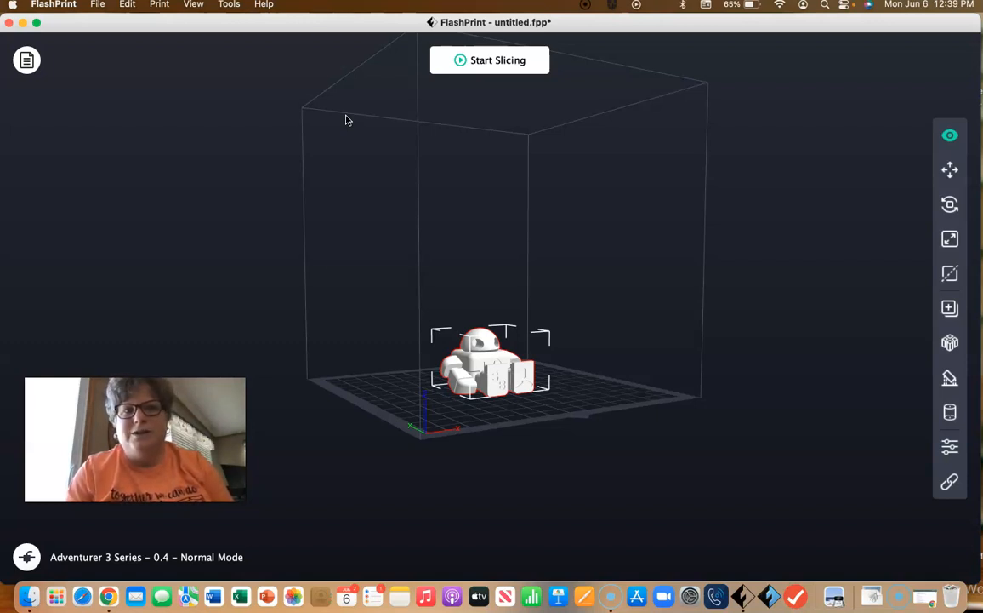
Step: Slice the robot using the Fast slice profile and show the slice preview of its layers and steps
click(522, 62)
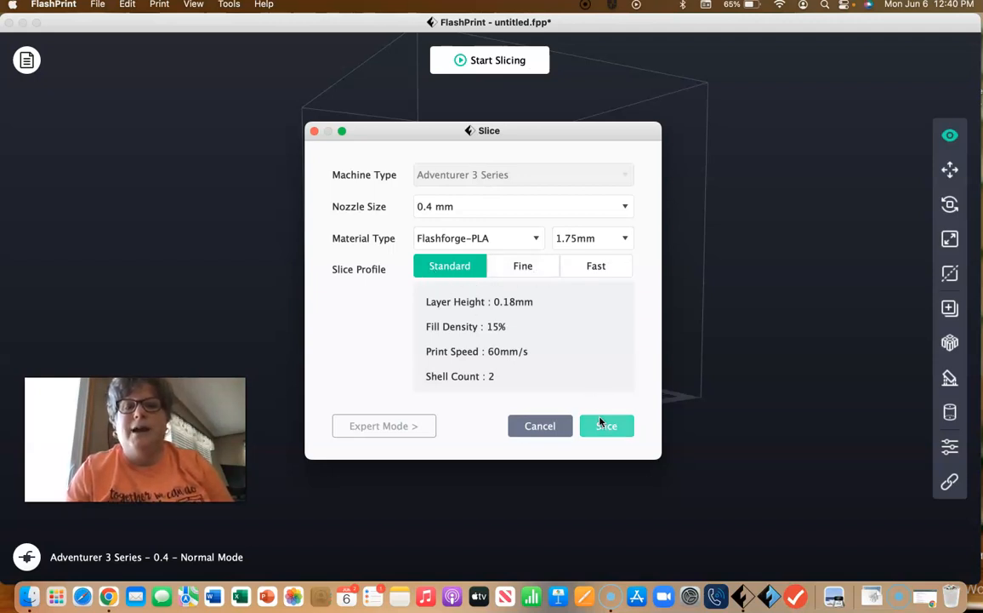
click(598, 266)
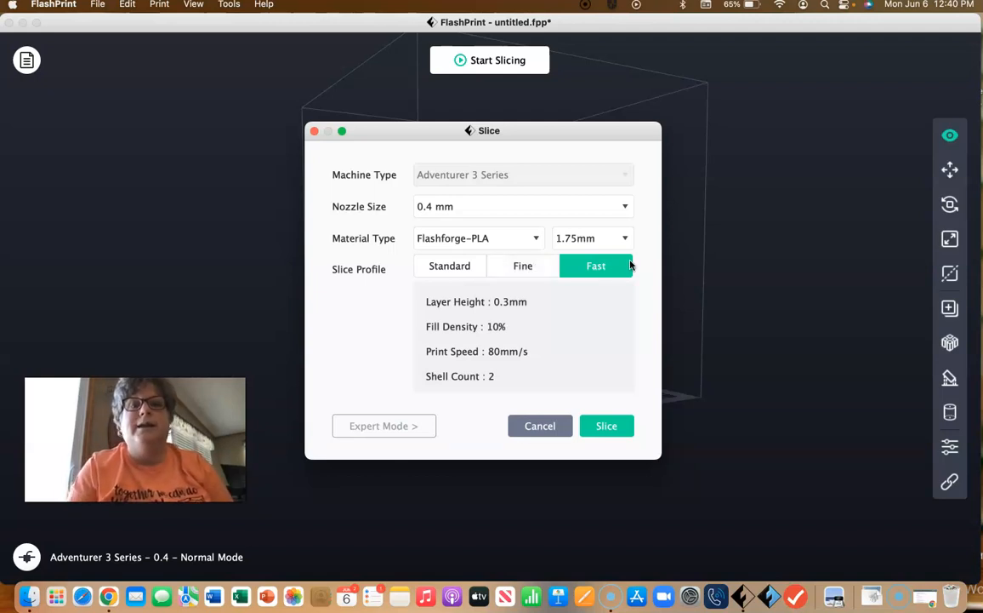
click(610, 427)
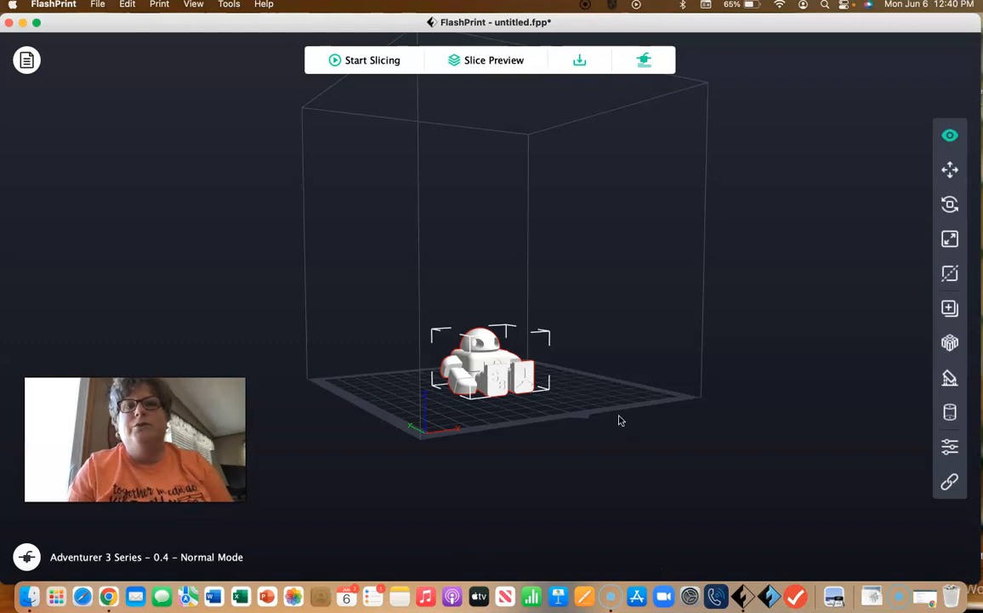
click(513, 63)
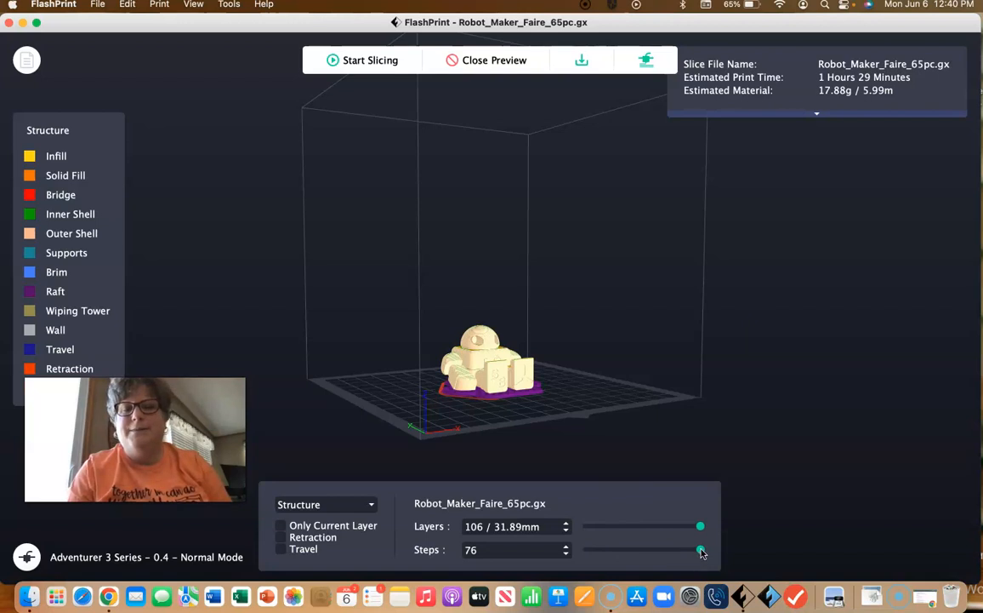
drag(701, 552, 713, 525)
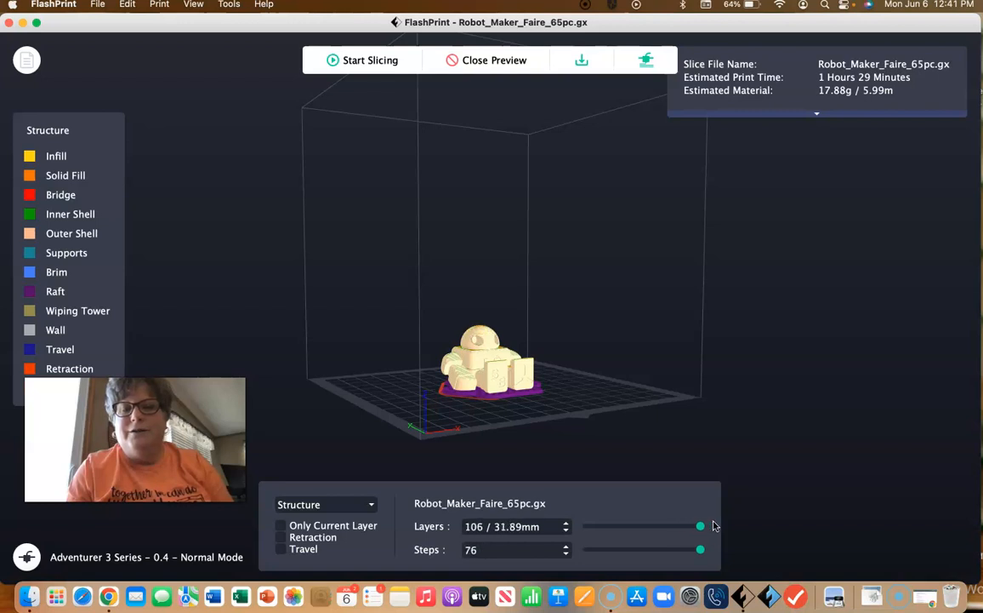